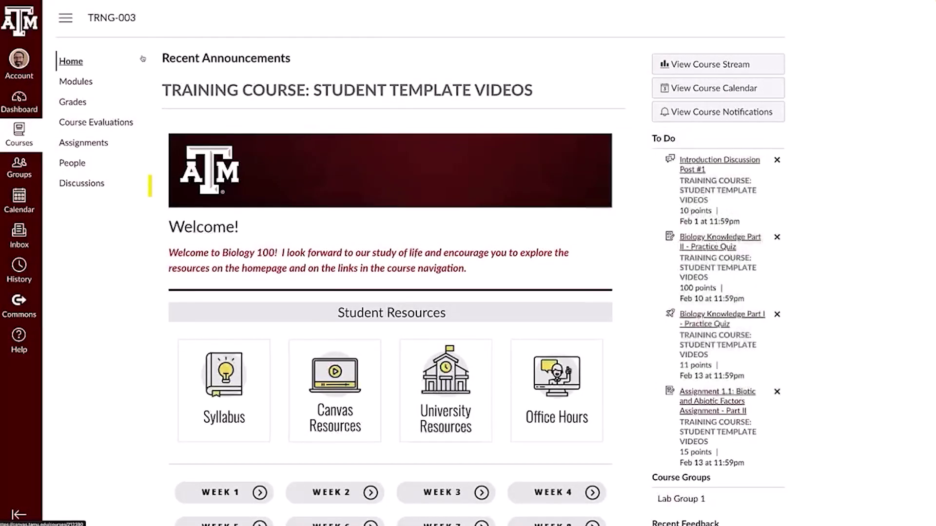
# Open the course Discussions list and try the All/Unread filter and search without applying either
pyautogui.click(84, 186)
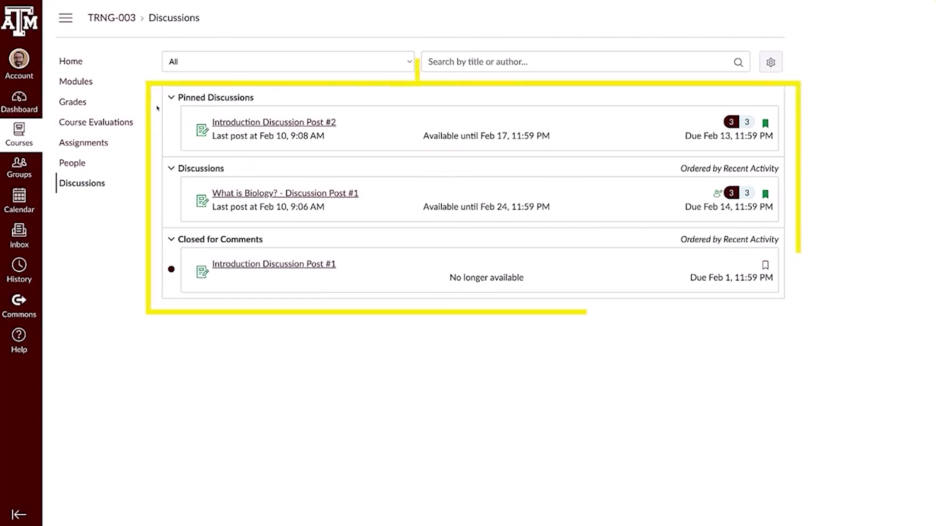
pyautogui.click(392, 65)
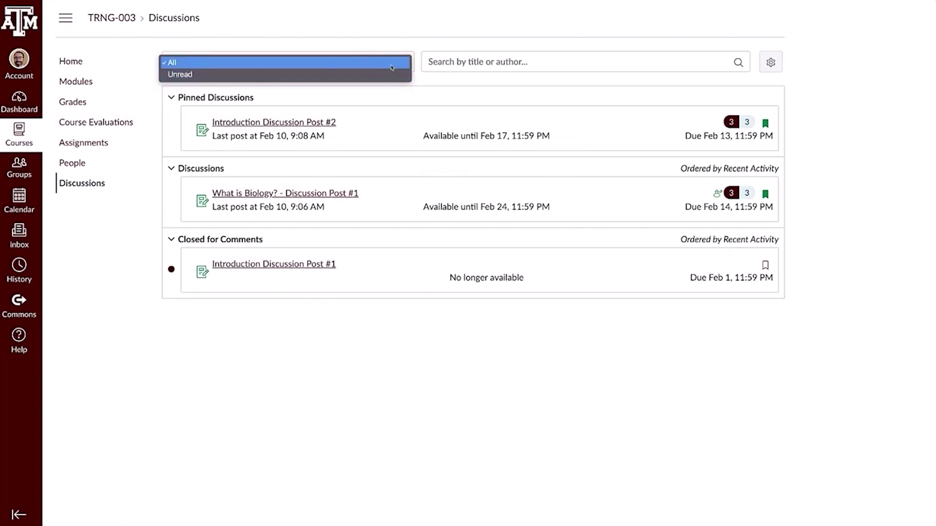
pyautogui.click(441, 61)
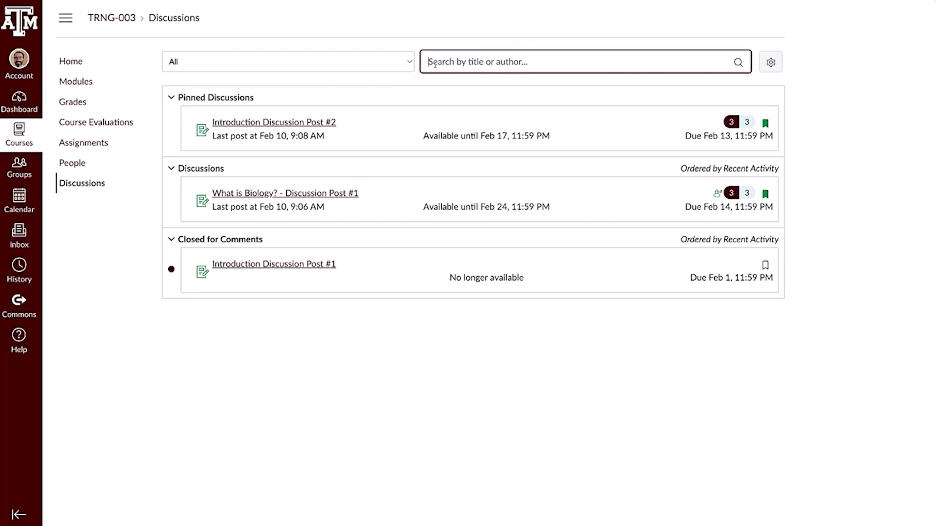
pyautogui.click(421, 80)
# Enable 'Manually mark replies as read' in the discussion settings and save it
pyautogui.click(774, 65)
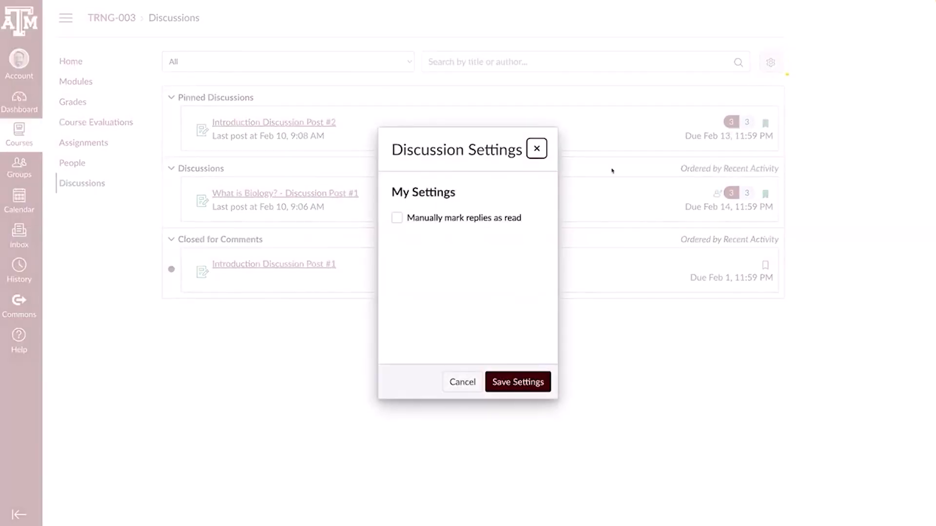
pyautogui.click(397, 218)
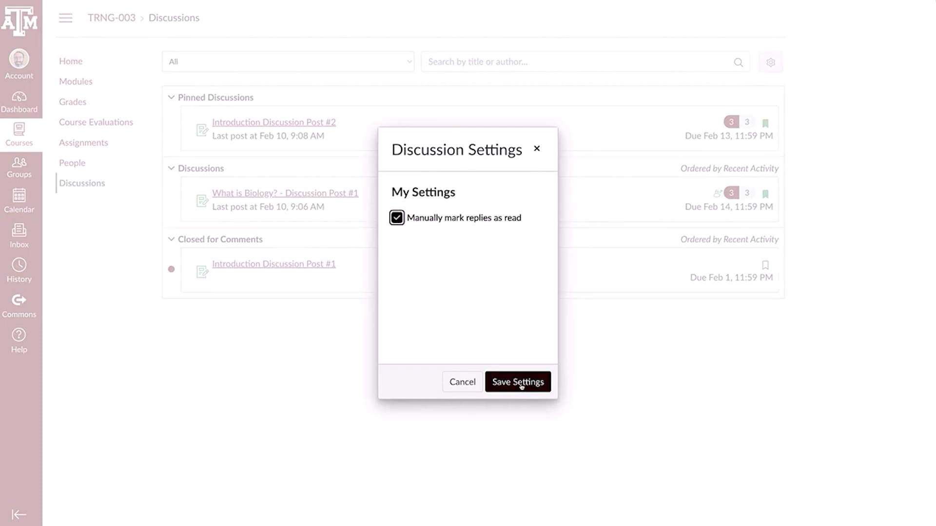
pyautogui.click(521, 383)
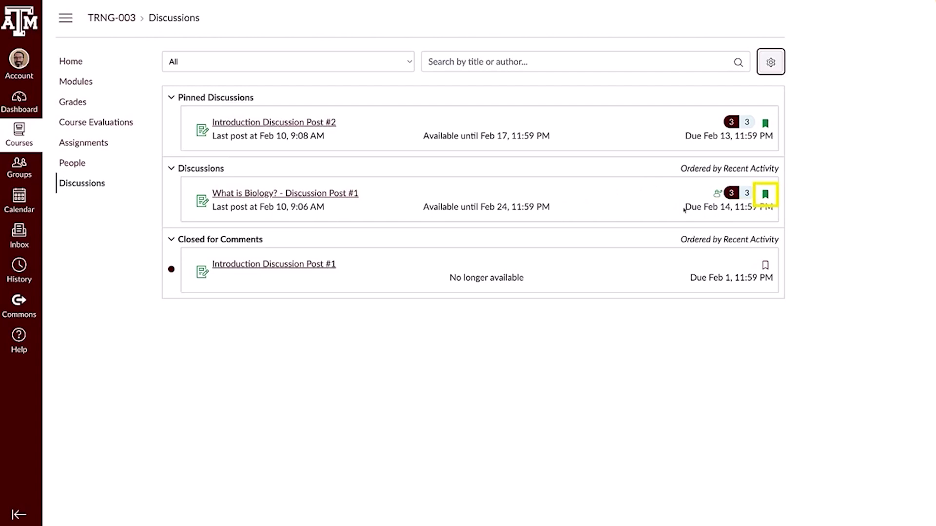
pyautogui.click(766, 195)
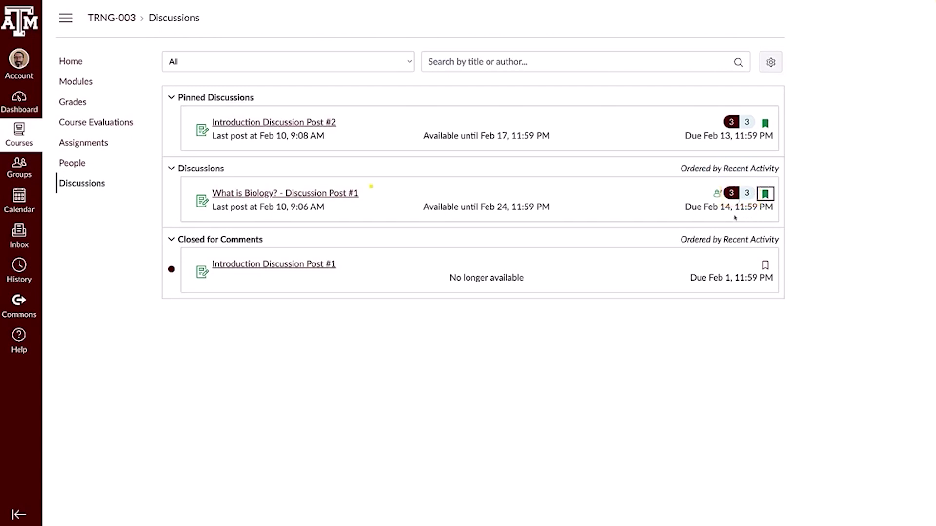
# Open 'What is Biology? - Discussion Post #1', toggle Unread, then collapse and expand all replies
pyautogui.click(315, 193)
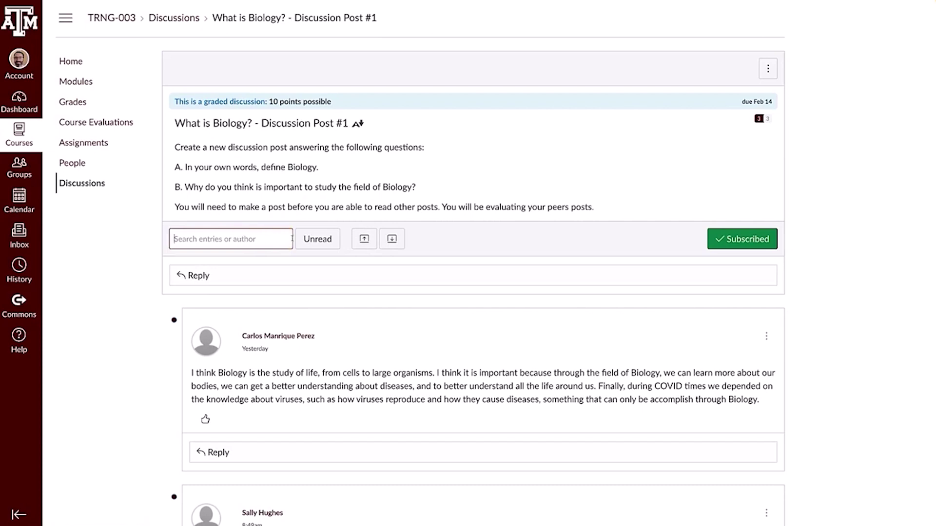
pyautogui.click(317, 239)
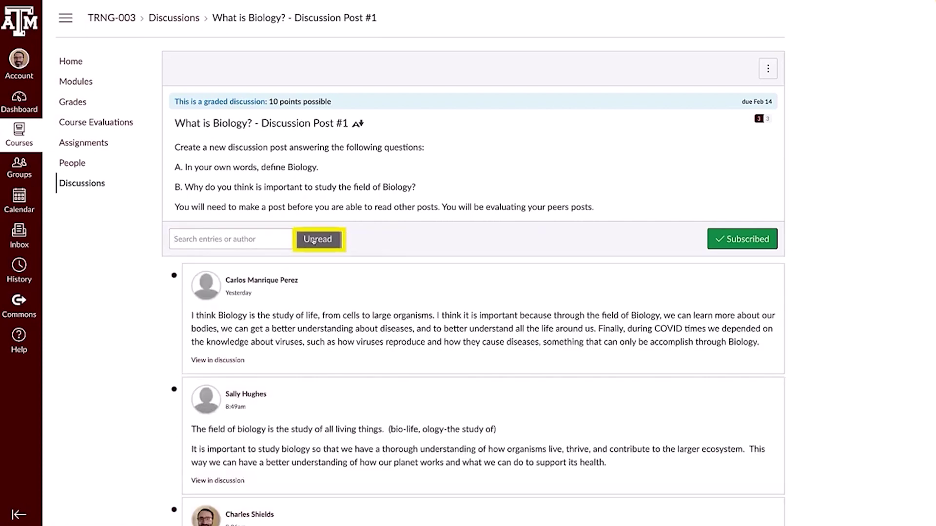
pyautogui.click(313, 241)
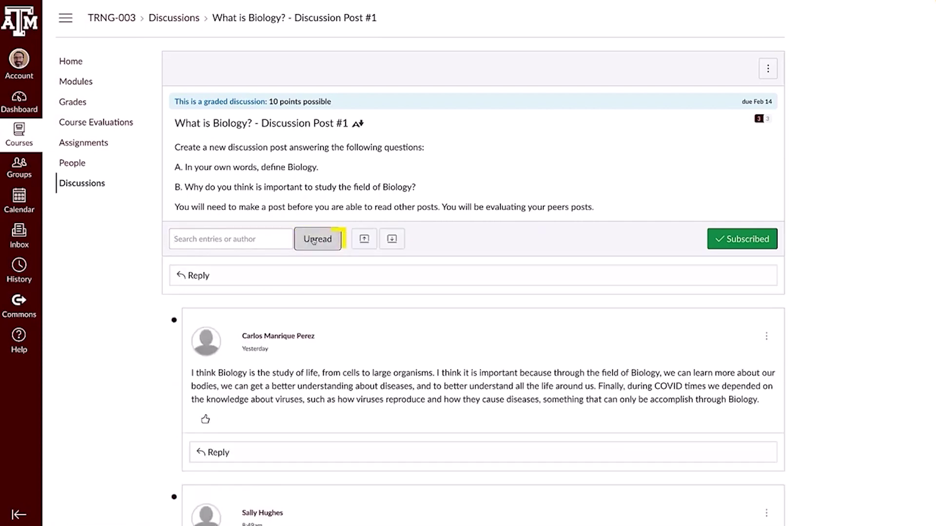
pyautogui.click(364, 239)
pyautogui.click(392, 239)
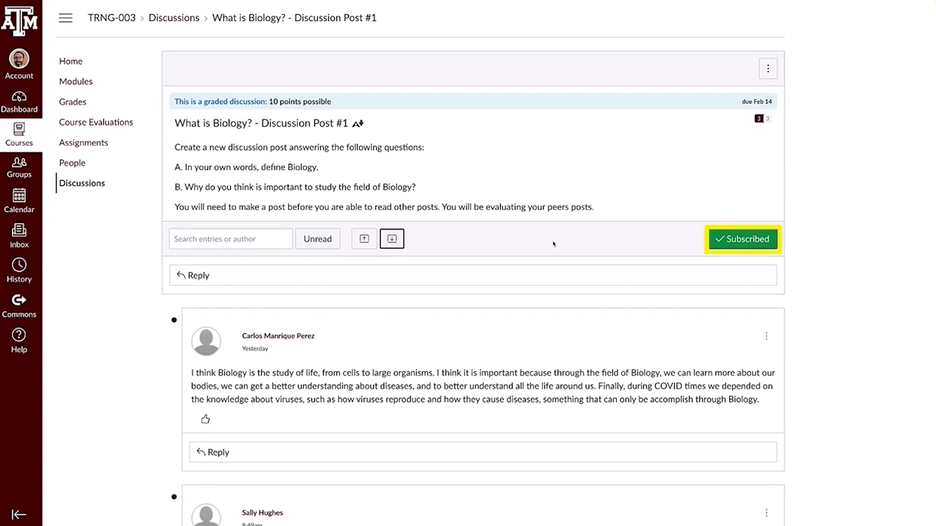
# Unsubscribe from and resubscribe to the discussion, then like the first classmate's post
pyautogui.click(721, 242)
pyautogui.click(723, 241)
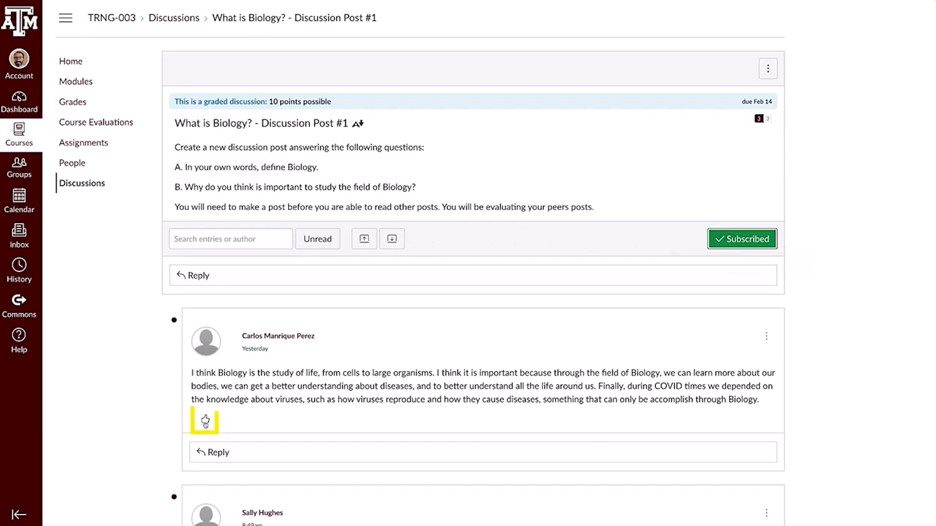
pyautogui.click(205, 421)
pyautogui.click(199, 279)
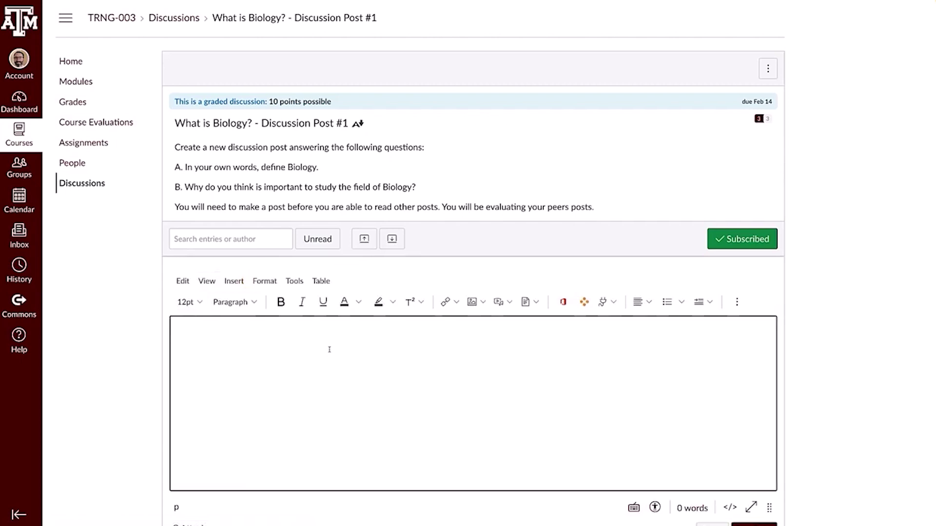
pyautogui.scroll(-1, 329, 350)
pyautogui.scroll(-3, 330, 350)
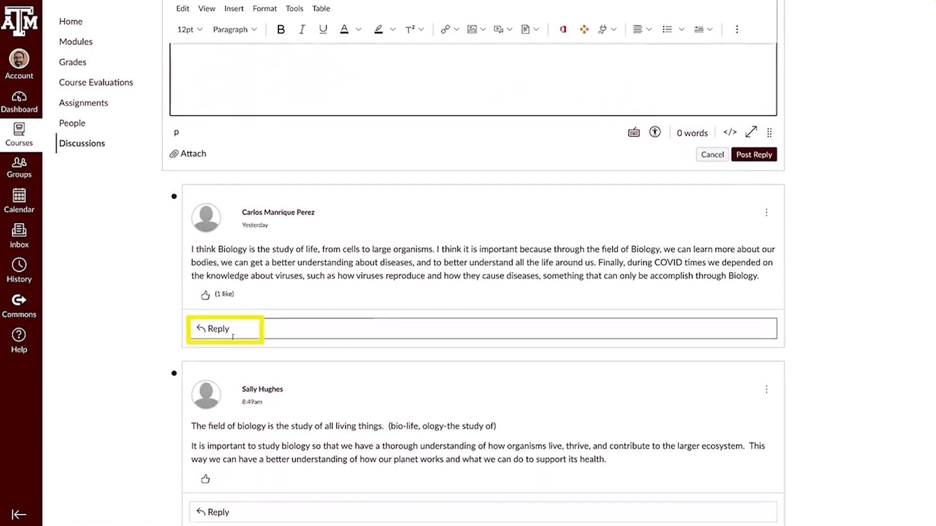
pyautogui.click(233, 336)
pyautogui.scroll(-1, 285, 407)
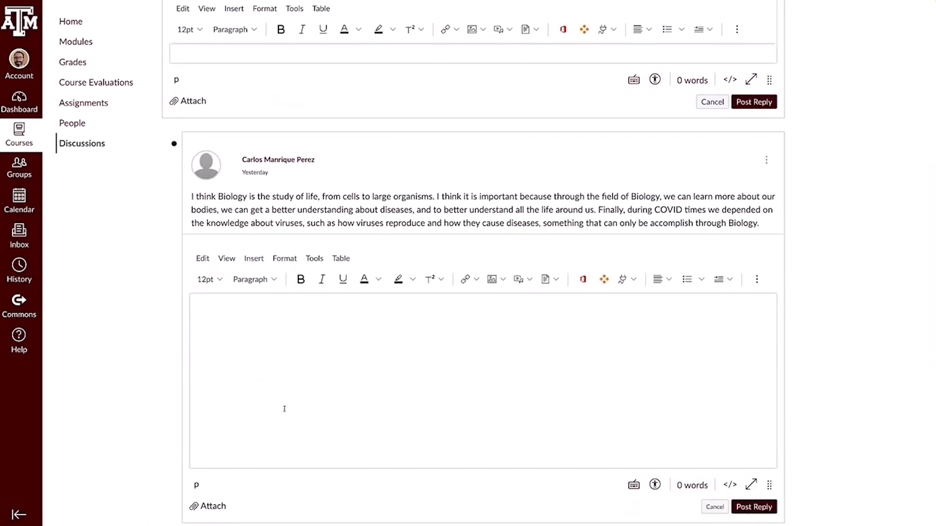
pyautogui.click(289, 374)
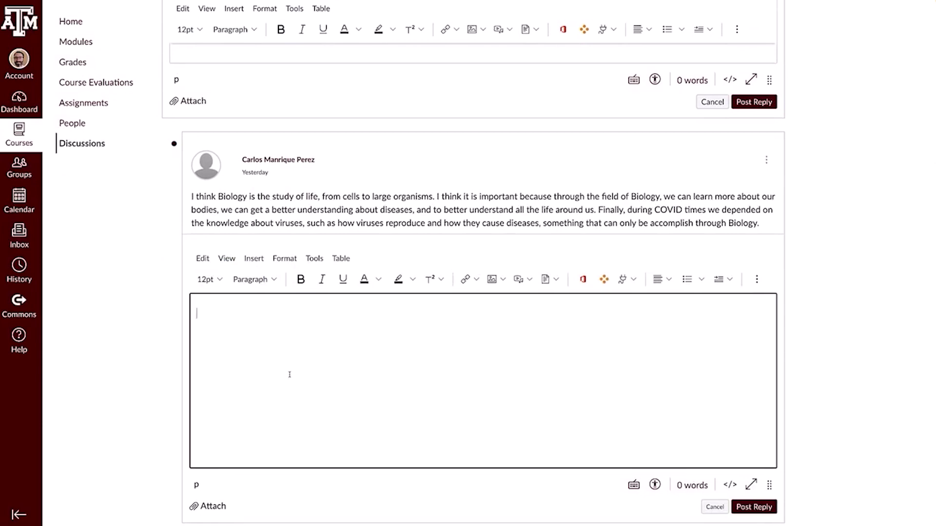
pyautogui.write('Adding a c')
pyautogui.write('omment')
pyautogui.write('.')
pyautogui.scroll(-2, 642, 404)
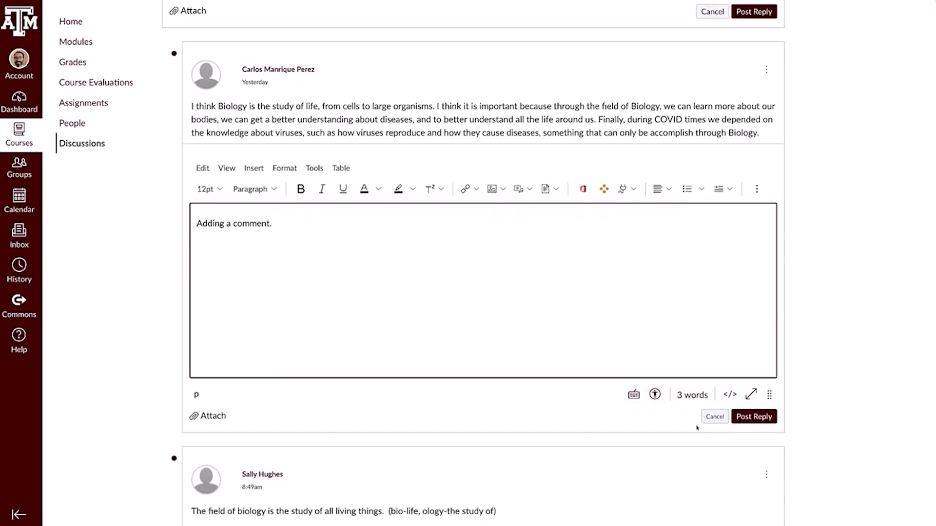
pyautogui.click(753, 418)
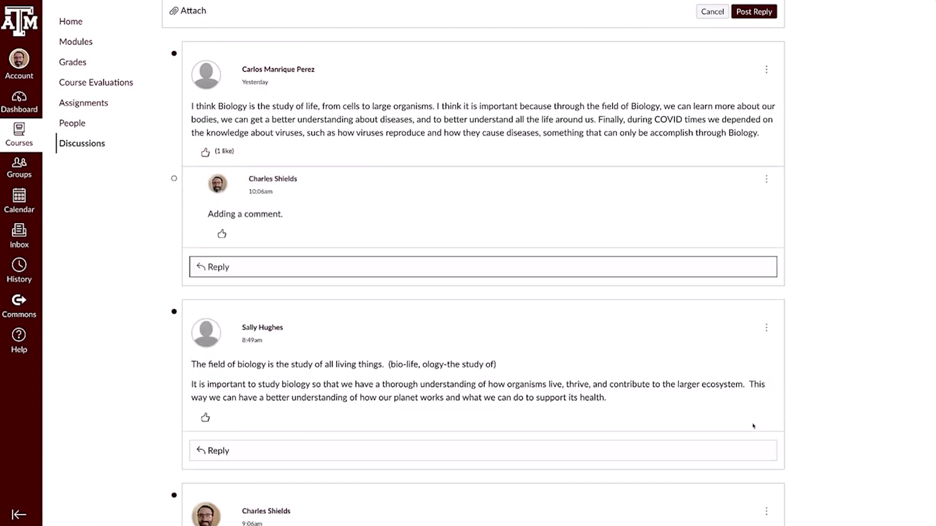
# Choose Edit from the options menu of the 'Adding a comment.' reply
pyautogui.click(768, 180)
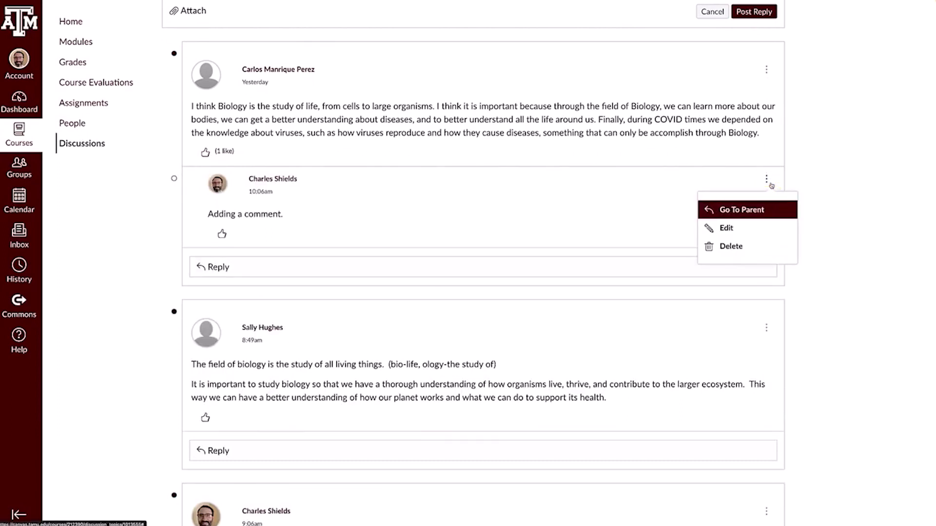
pyautogui.click(759, 226)
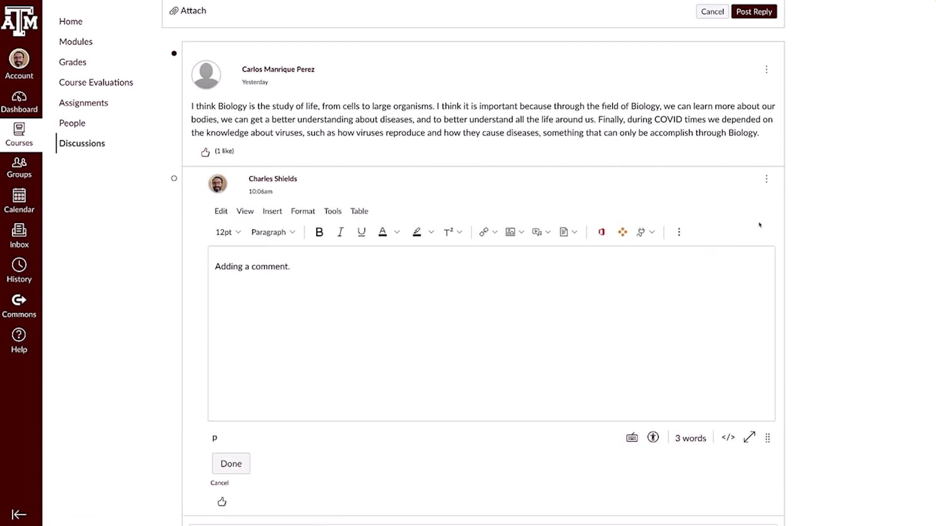